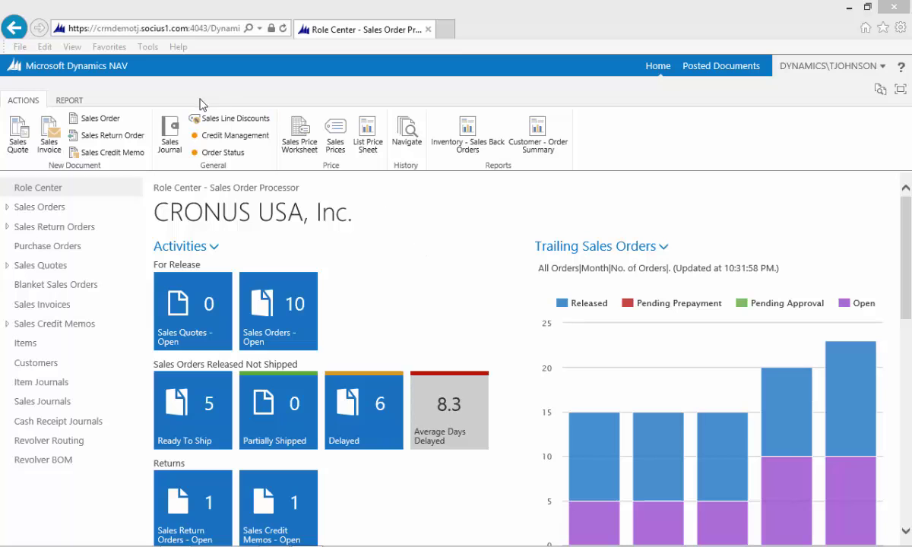
Step: Create a new sales order numbered 1067 from series S-ORD-1, dated 1/31/2016
click(85, 124)
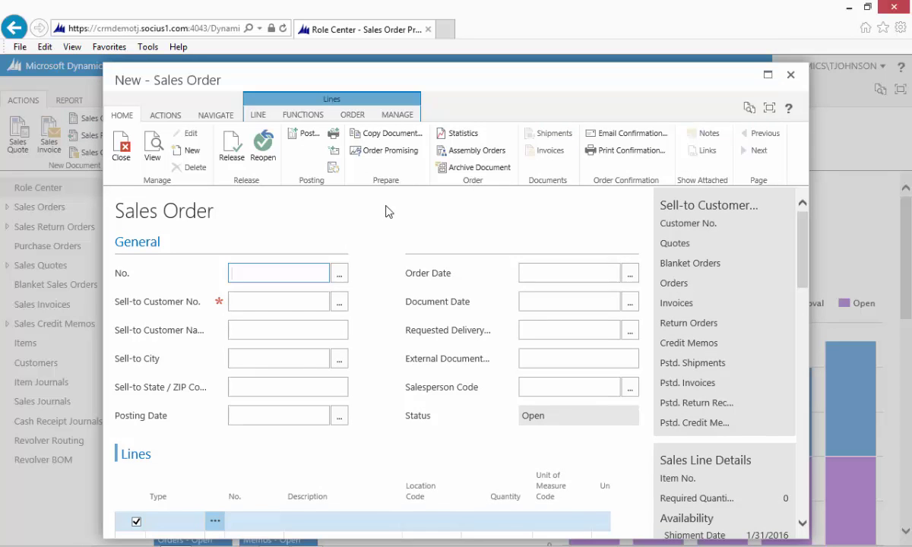
click(340, 280)
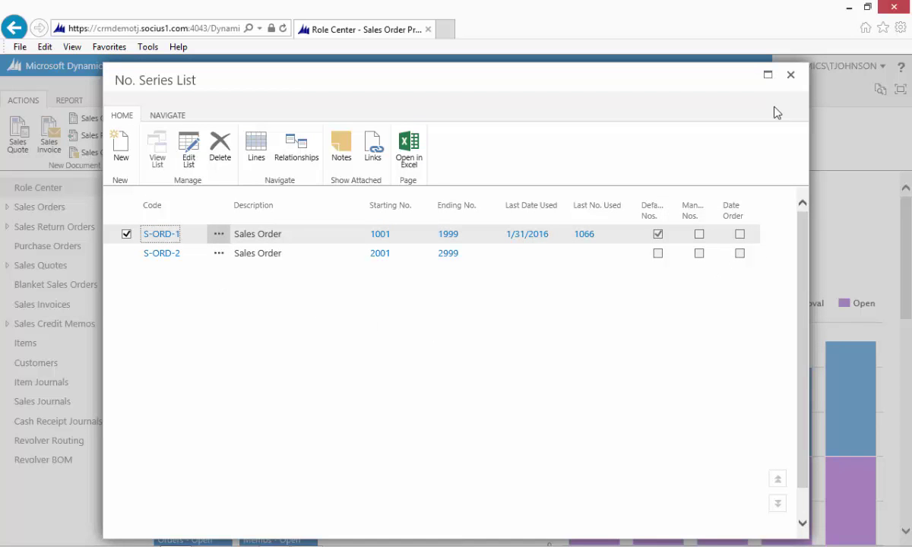
click(790, 76)
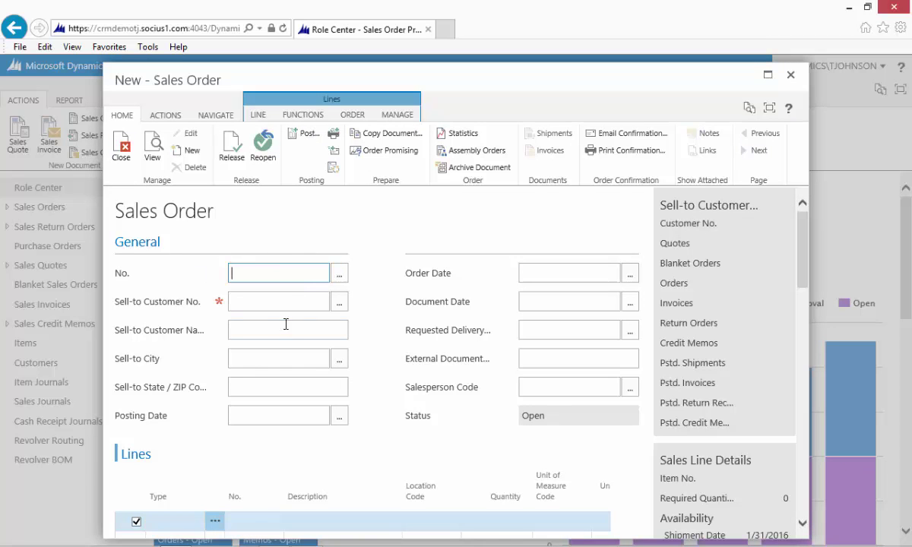
click(307, 300)
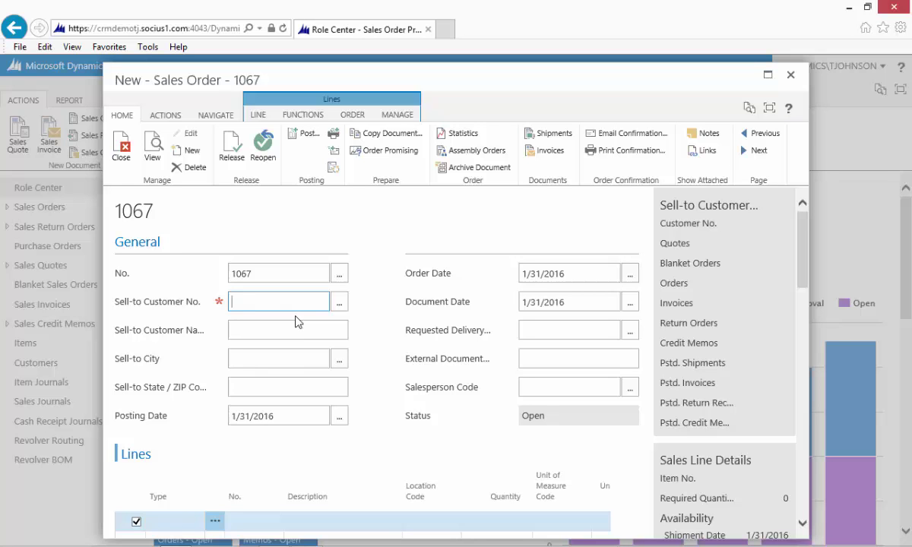
click(340, 302)
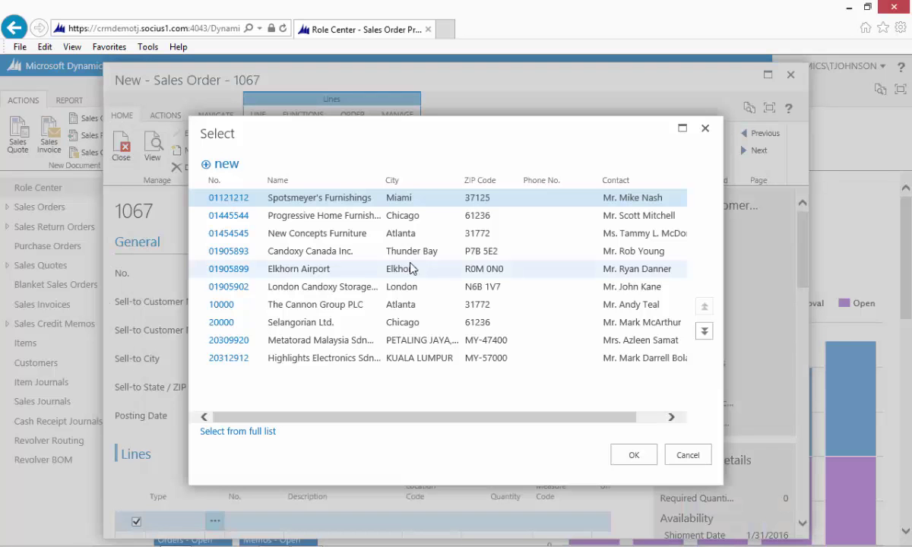
click(258, 182)
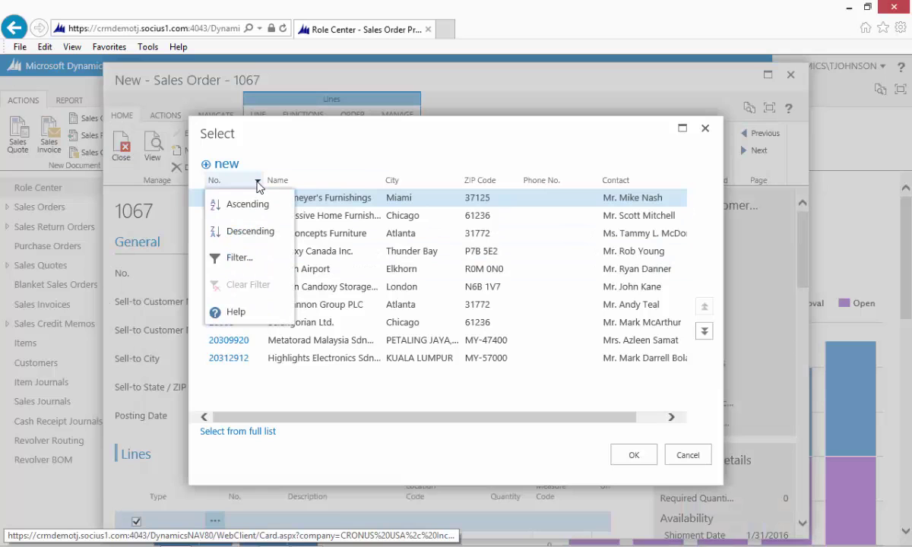
click(240, 259)
text(1)
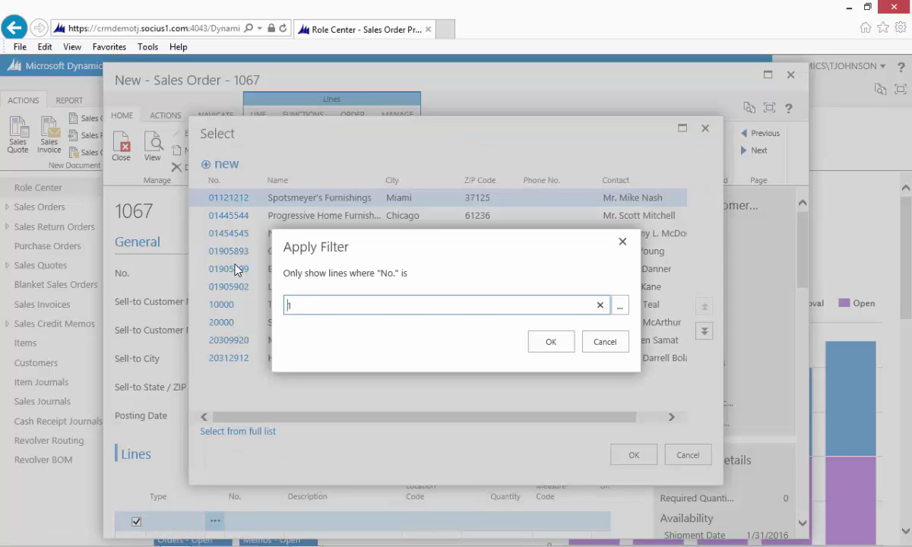
text(0000)
key(Tab)
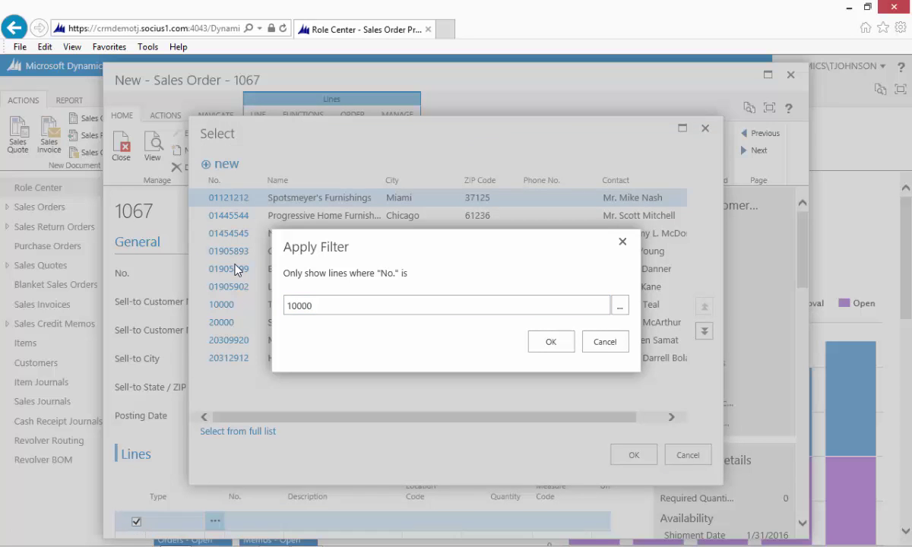
click(543, 342)
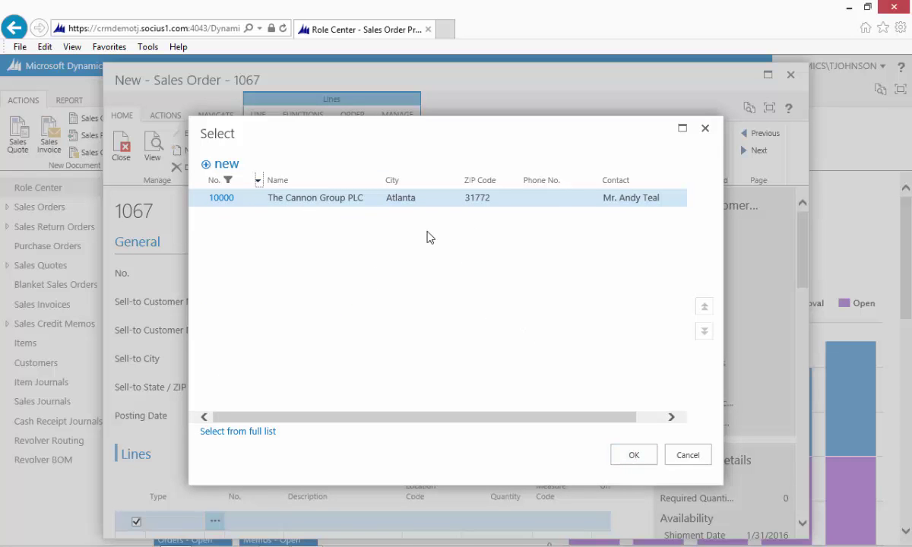
click(686, 456)
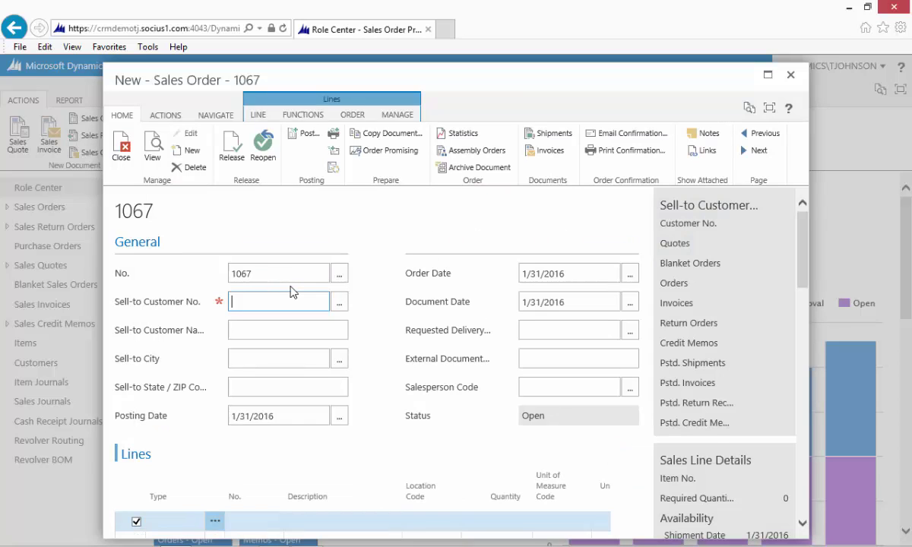
Step: Set The Cannon Group PLC as sell-to customer and accept the overdue-balance credit warning
text(the c)
key(Tab)
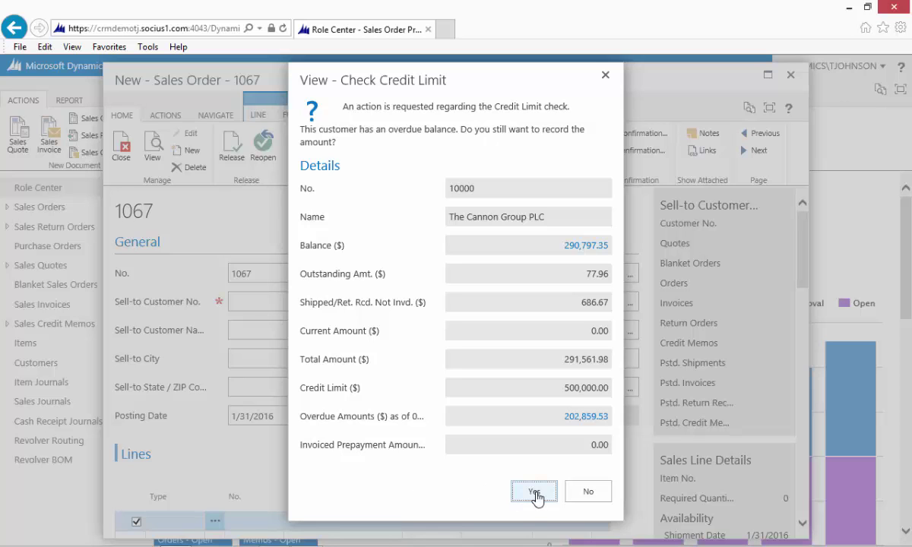
click(533, 492)
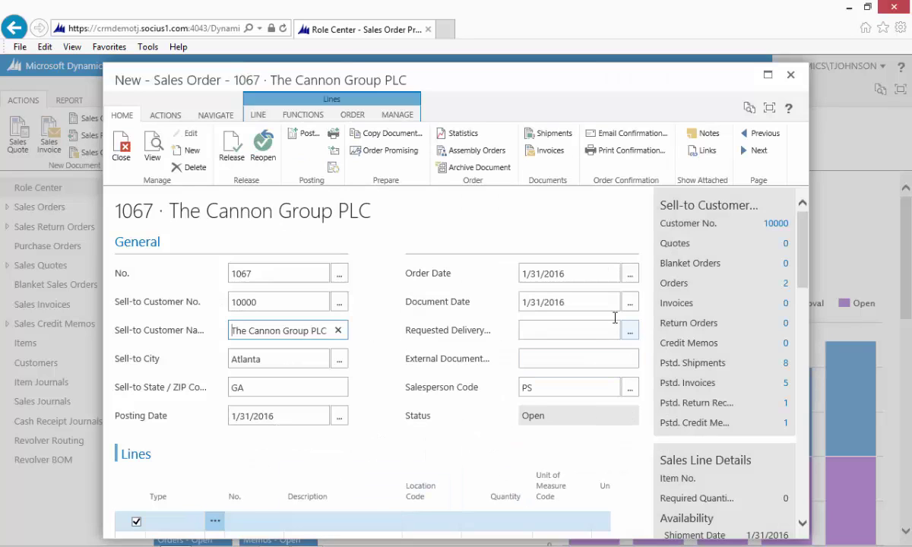
Step: Set the requested delivery date to 2/10/2016
click(590, 329)
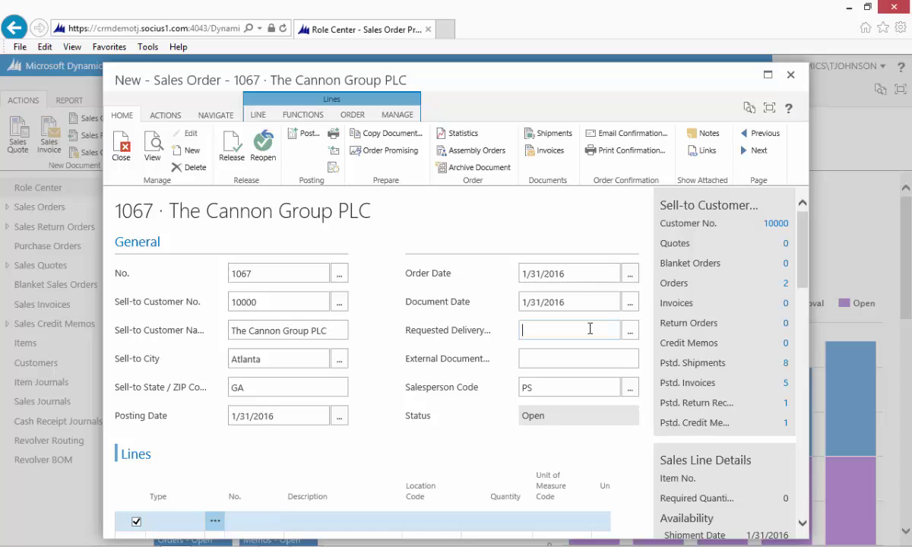
text(2/10/20167)
key(Tab)
Step: Enter the customer's reference number as the external document number
click(580, 361)
text(0293802983)
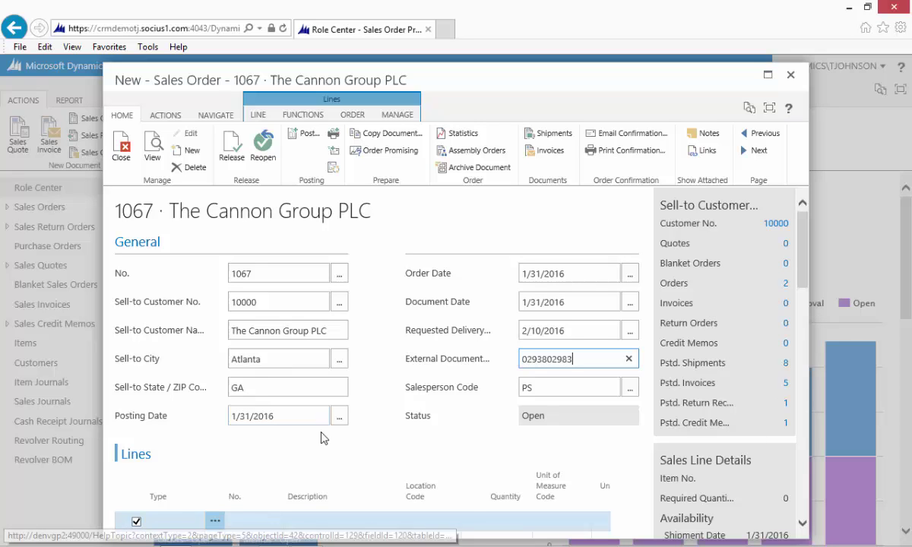
key(Tab)
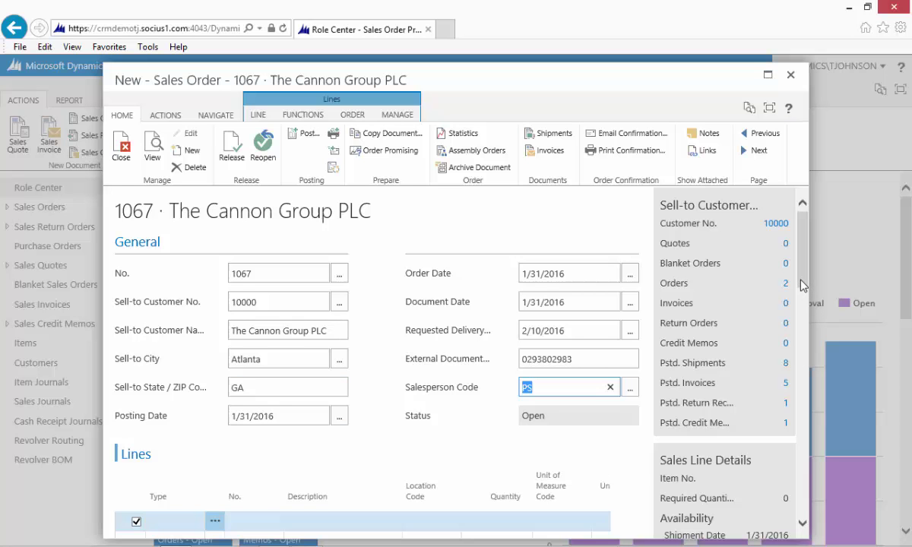
Step: Add an Item line for 80207 Basic Mouse with quantity 10 from location BLUE
drag(803, 285, 802, 318)
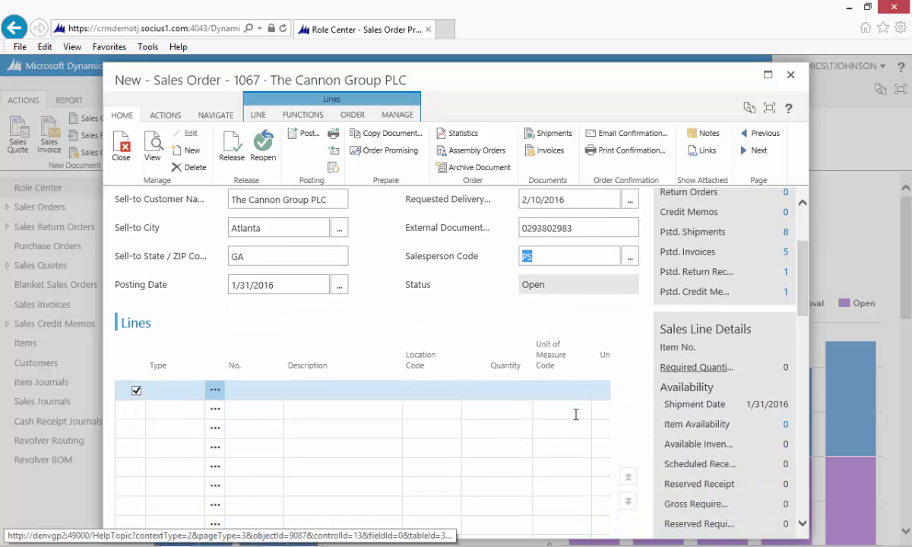
click(163, 391)
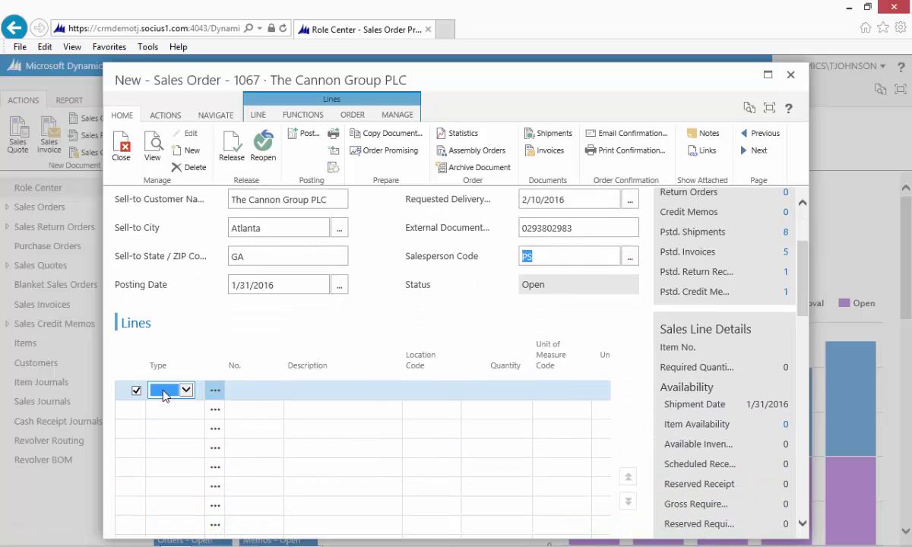
text(i)
key(Tab)
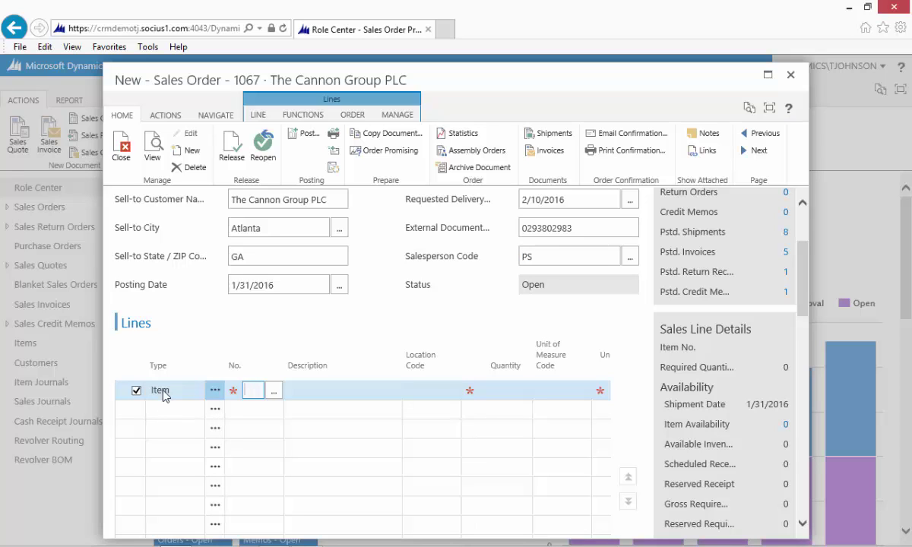
text(basic)
key(Tab)
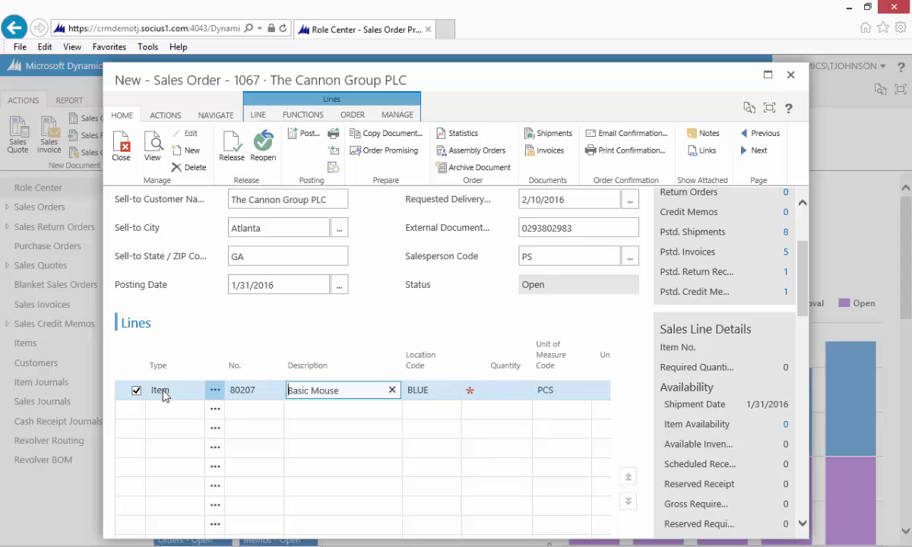
key(Tab)
key(Tab)
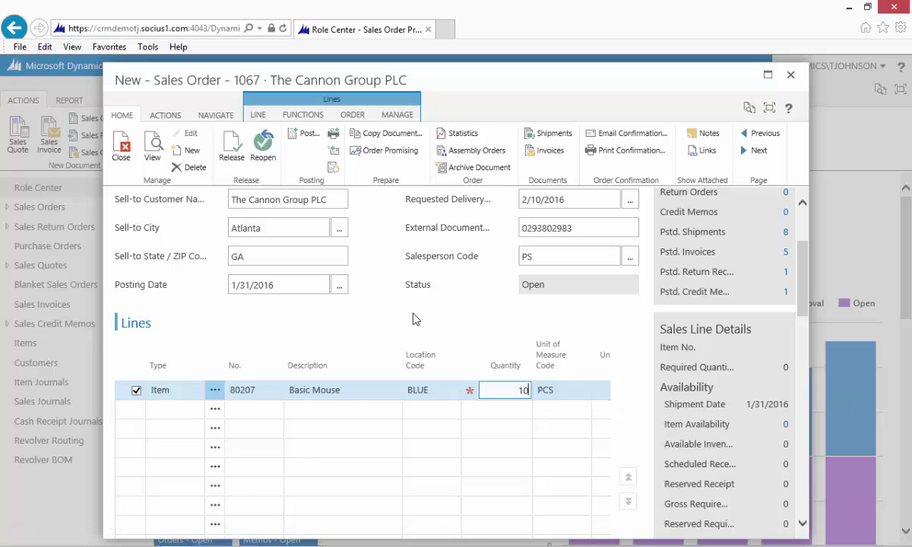
key(Tab)
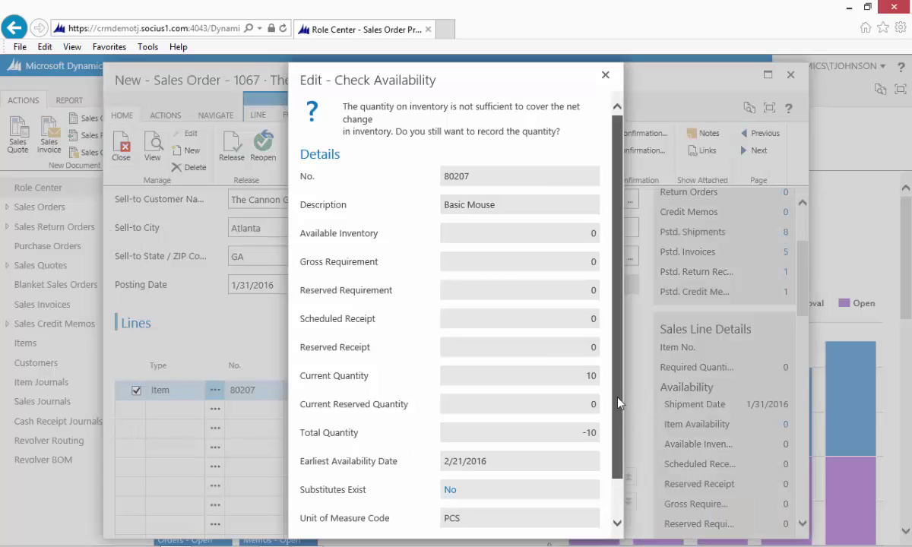
Step: Accept the insufficient-inventory warning so the Basic Mouse line keeps quantity 10 PCS
scroll(617, 403, down, 1)
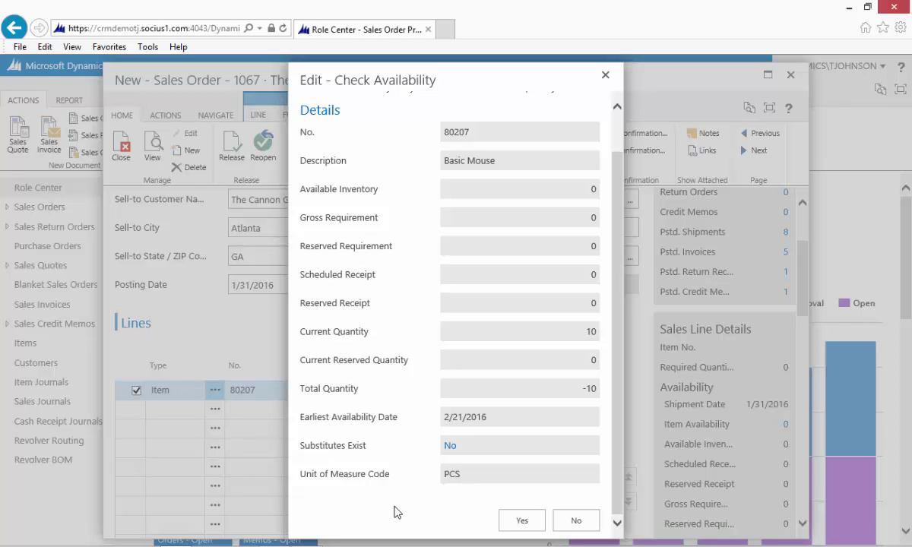
click(522, 521)
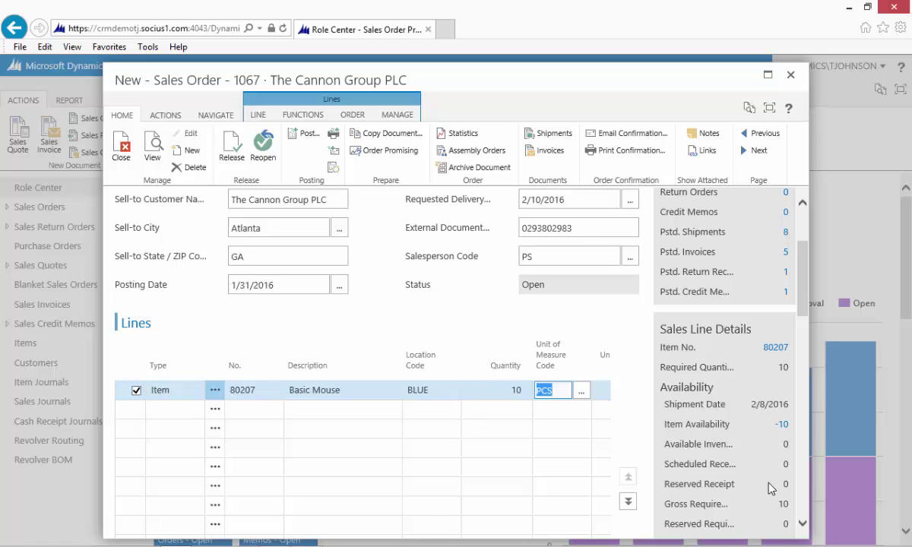
Step: Scroll the Lines grid to show the 4.50 price, 45.00 amount and 2/8/2016 shipment date
scroll(798, 523, down, 3)
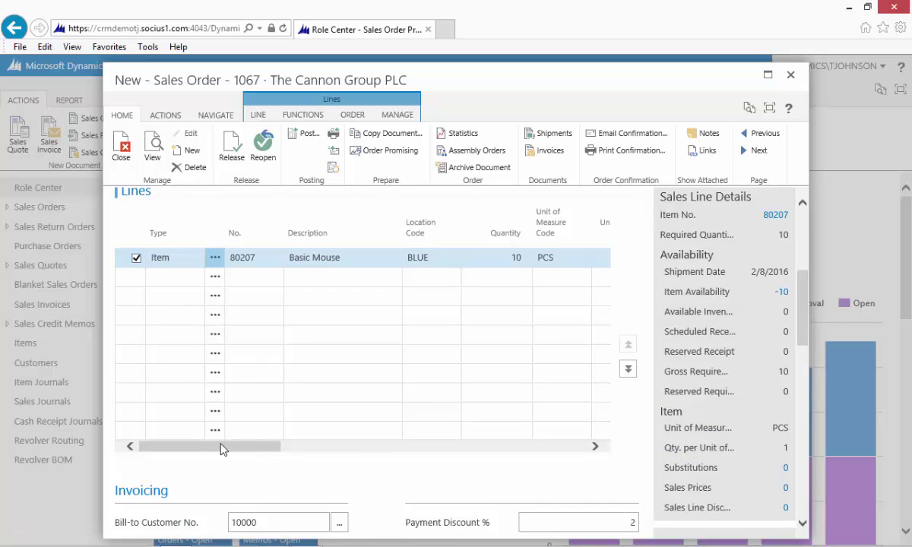
drag(222, 450, 319, 462)
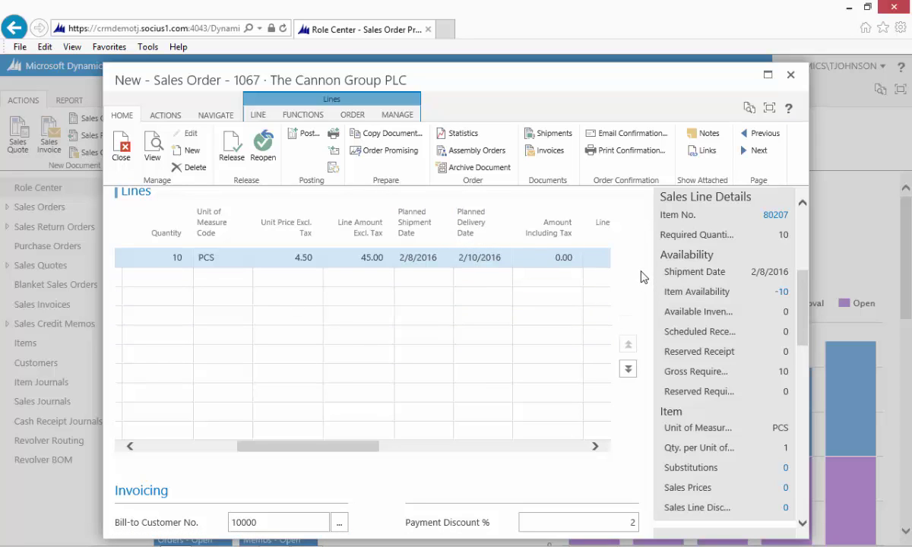
scroll(804, 282, up, 1)
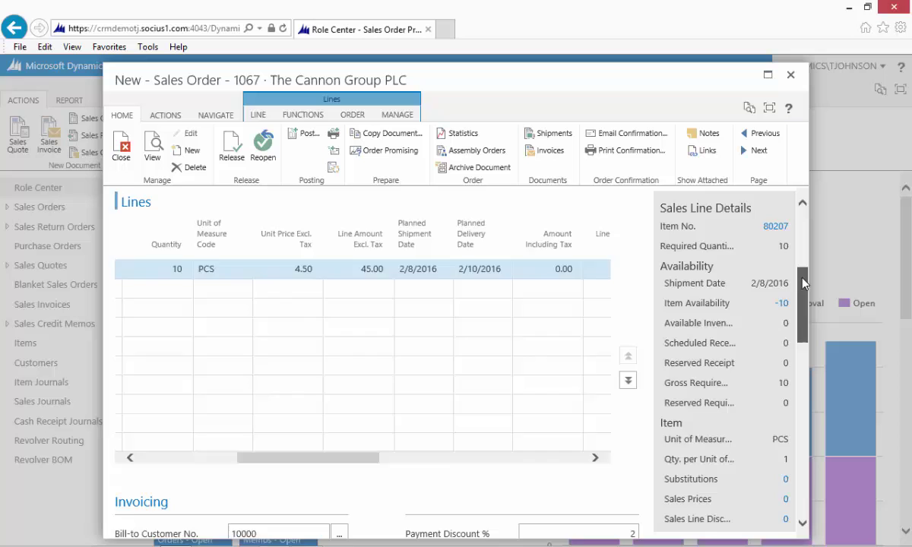
drag(804, 283, 805, 257)
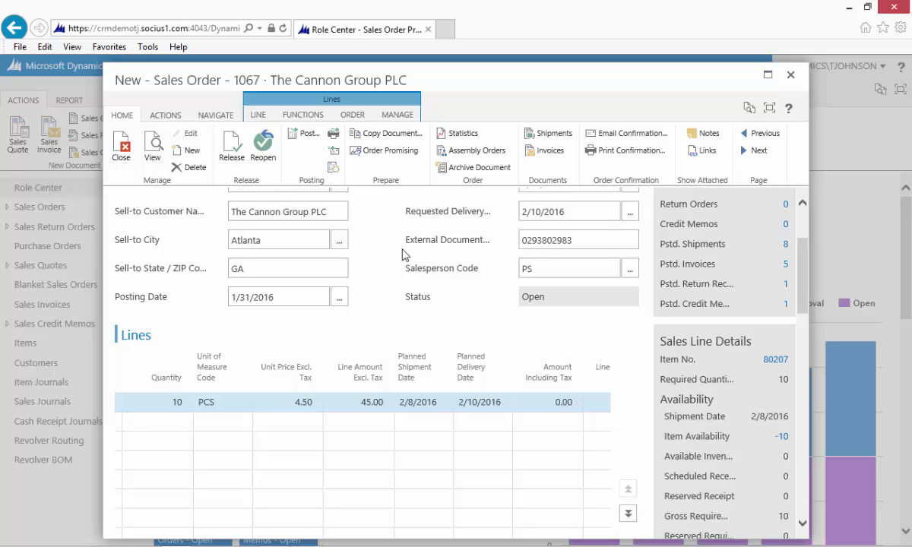
Step: Apply available-to-promise dates: shipment 2/21/2016 and delivery 2/23/2016 for the Basic Mouse line
click(372, 152)
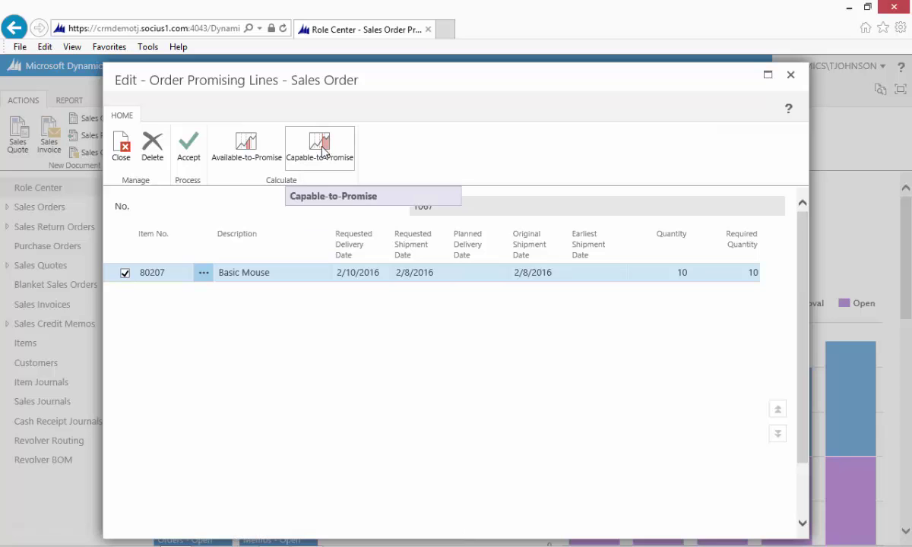
click(241, 148)
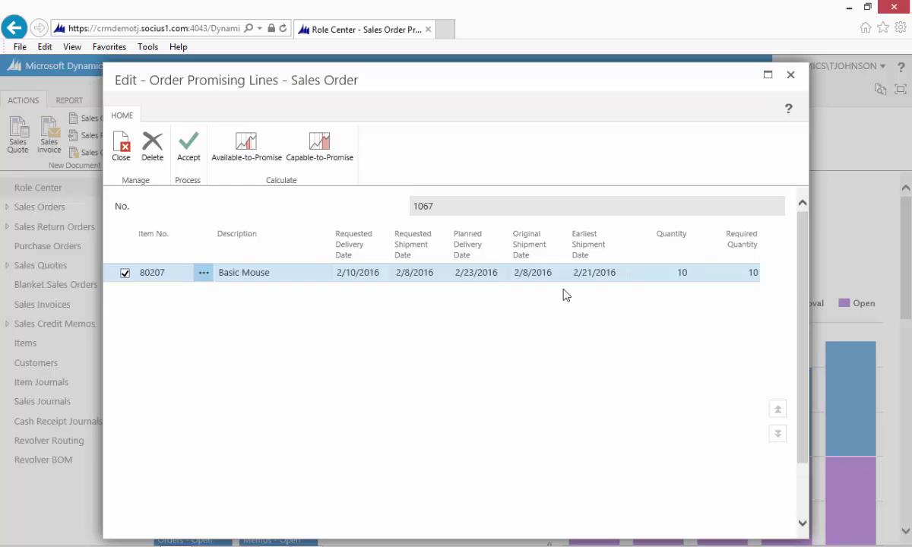
click(188, 144)
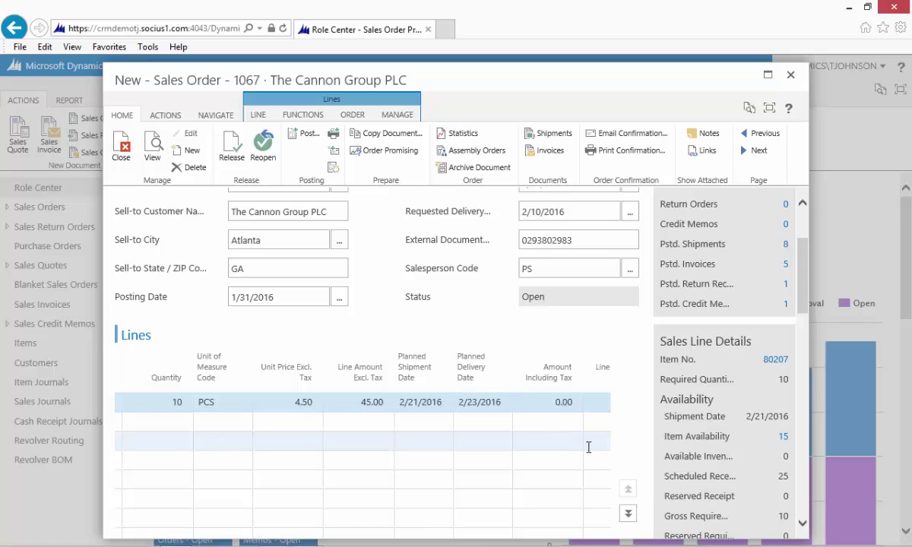
Step: Close sales order 1067, returning to the Role Center with 10 open sales orders
scroll(807, 466, down, 5)
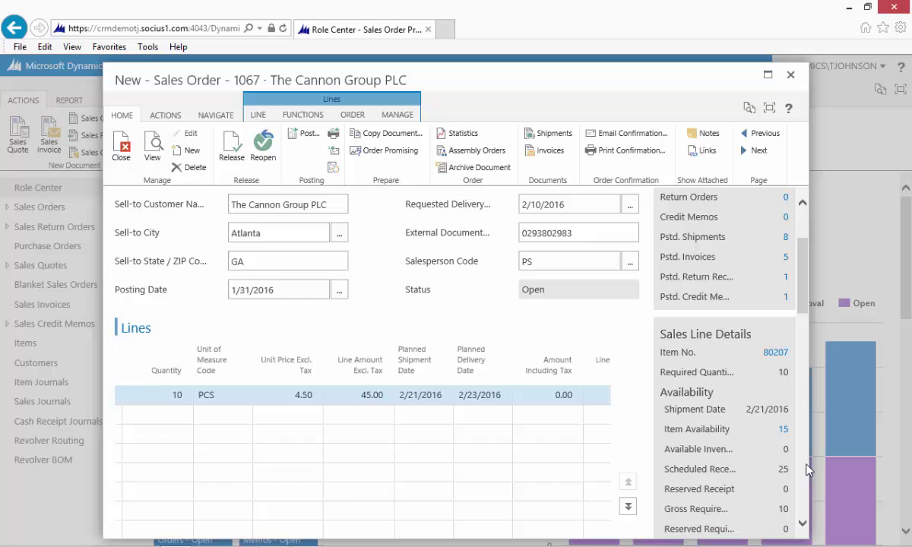
scroll(807, 470, down, 5)
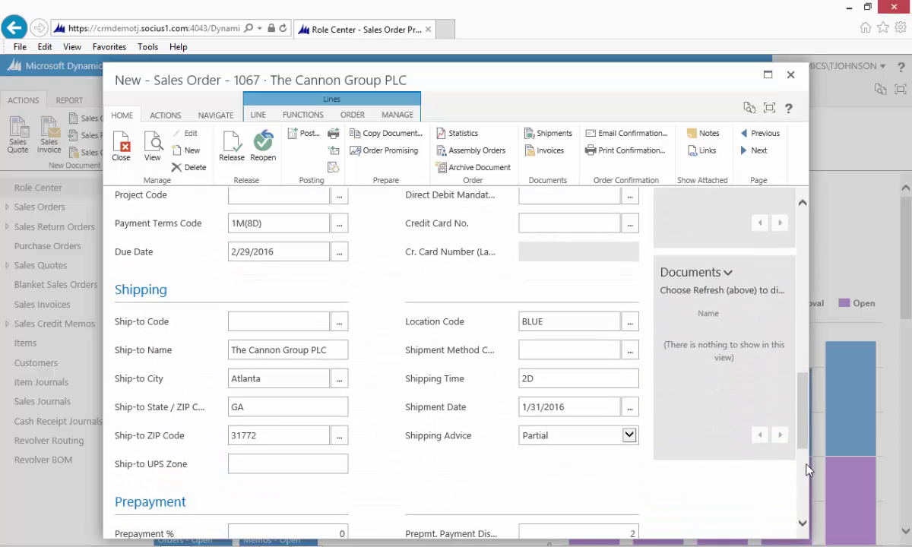
scroll(807, 494, down, 5)
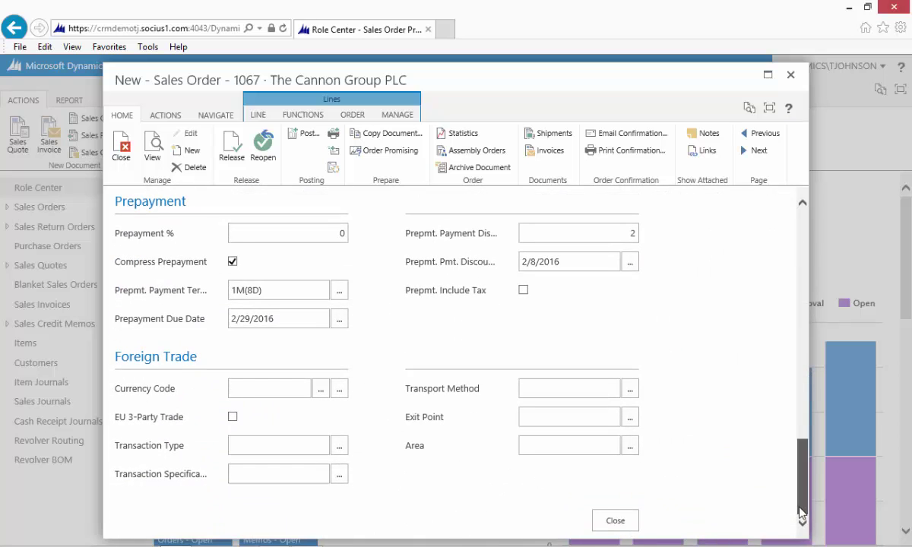
click(617, 521)
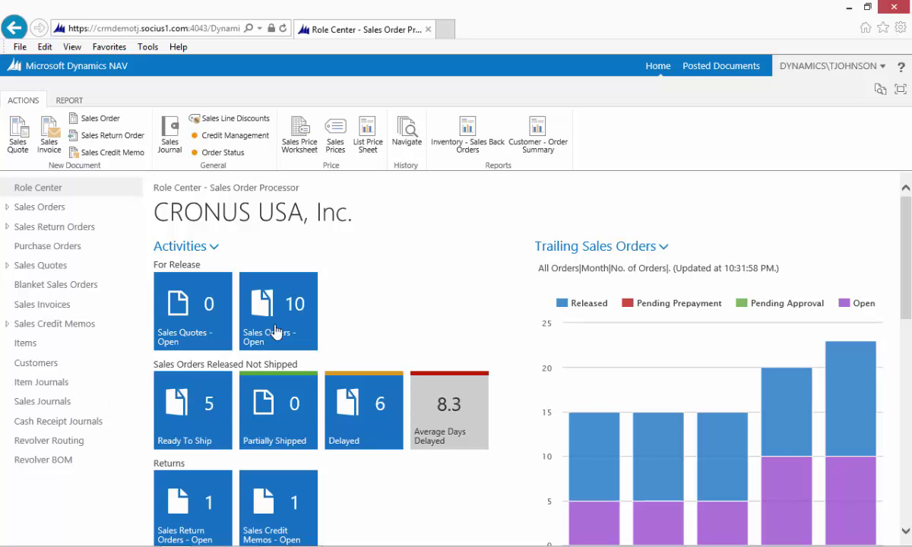
Step: Open the Sales Orders - Open list showing order 1067 for The Cannon Group PLC
click(244, 293)
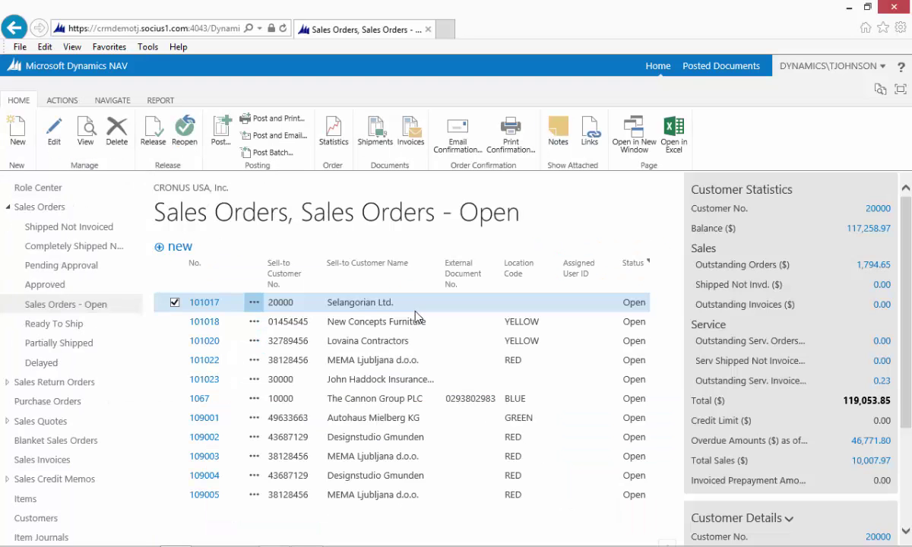